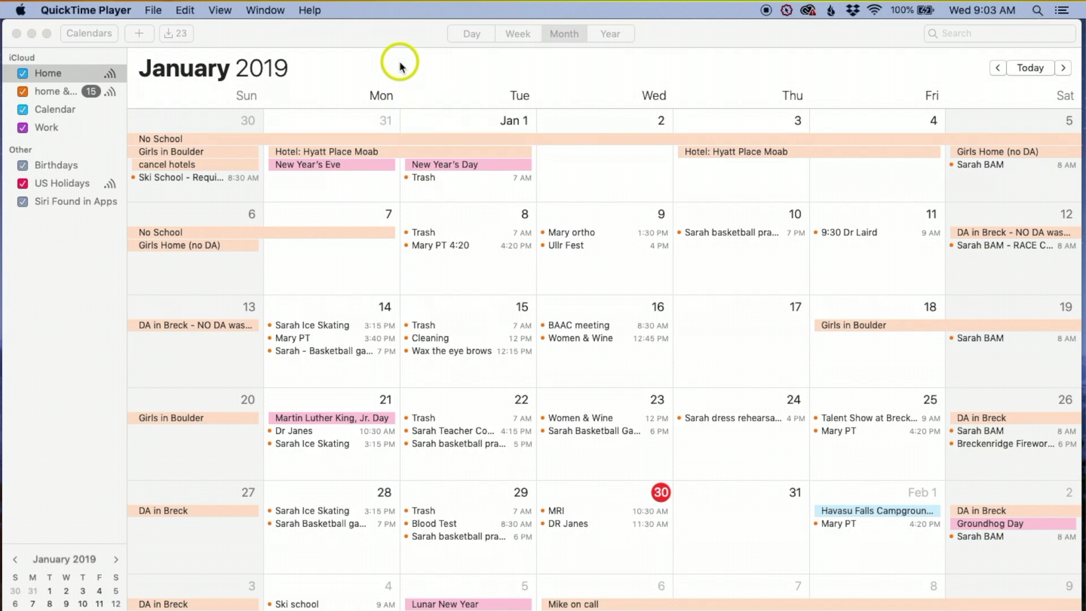
# Step: Bring Calendar to the front and show the calendars sidebar beside January 2019
pyautogui.click(402, 57)
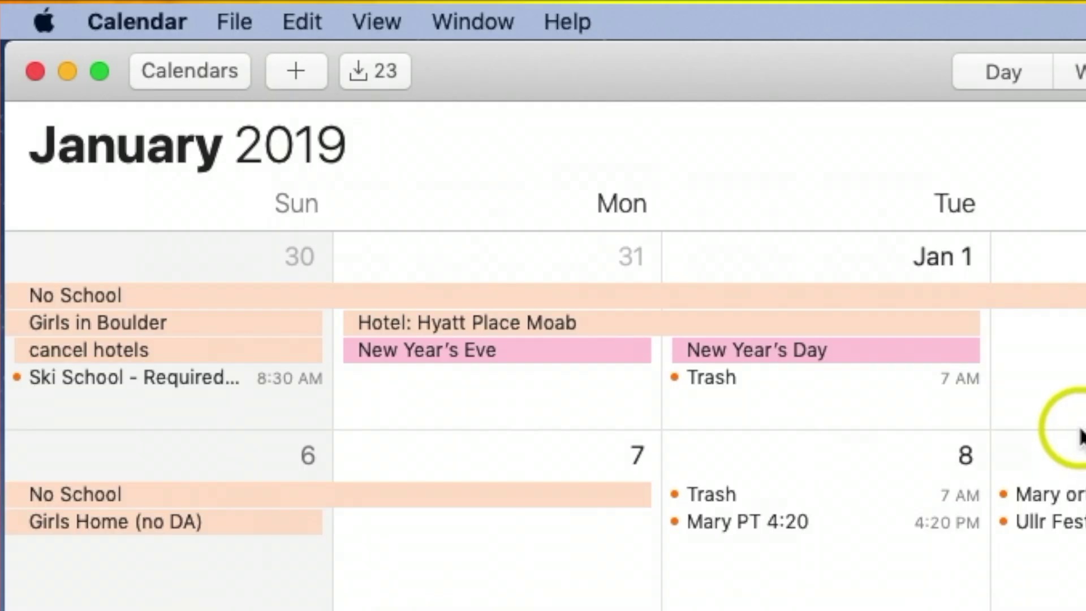
pyautogui.click(198, 70)
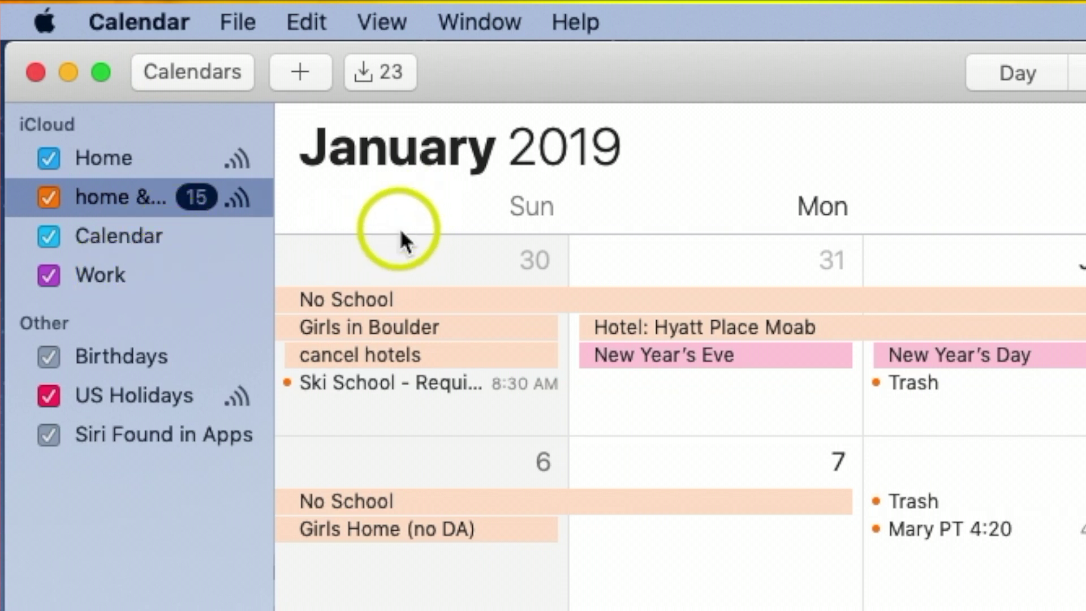
pyautogui.click(249, 22)
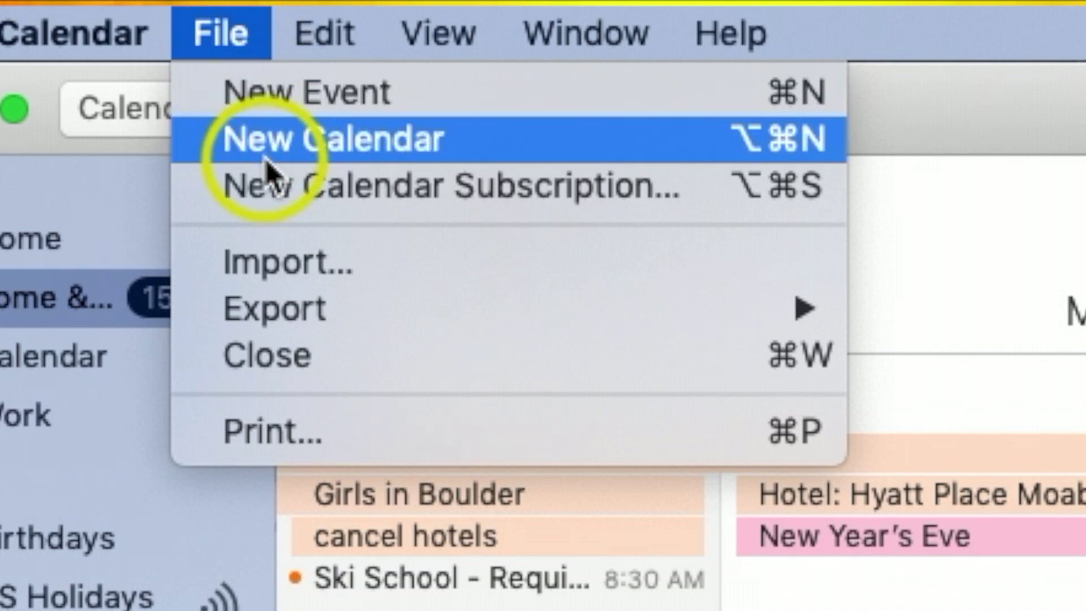
# Step: Create a new iCloud calendar and rename it from Untitled to 'Test'
pyautogui.click(334, 155)
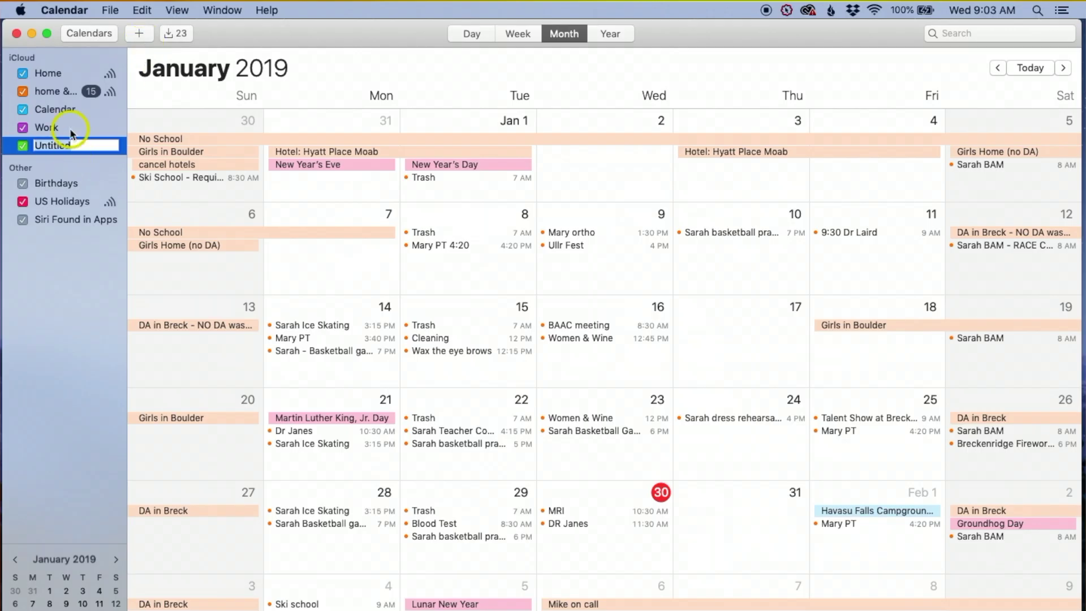
pyautogui.press('Return')
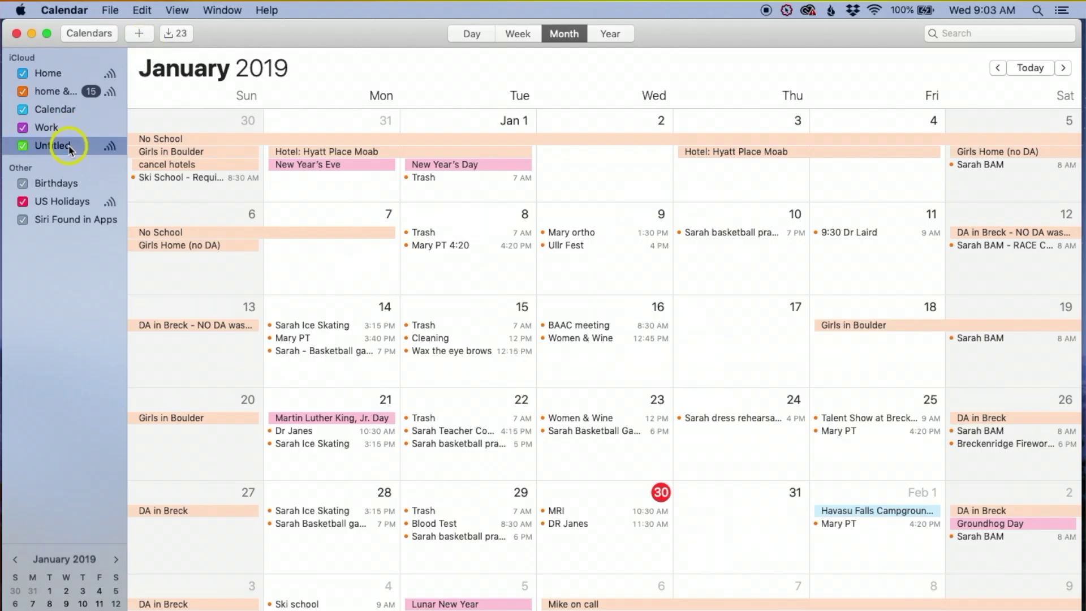
pyautogui.doubleClick(56, 146)
pyautogui.write('Test')
pyautogui.press('Return')
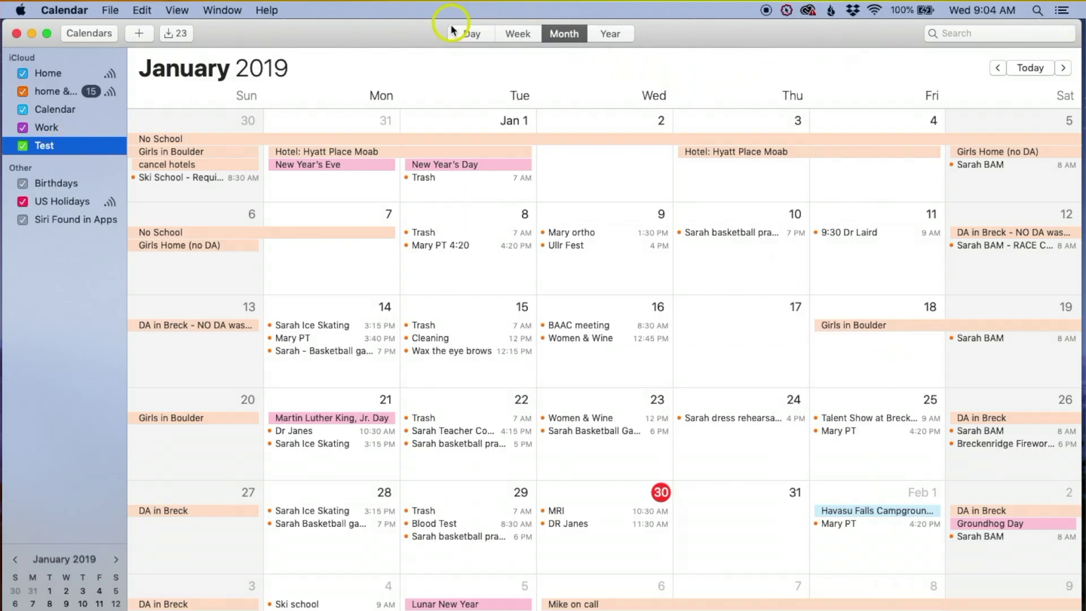
pyautogui.click(464, 35)
# Step: Cycle through the Week, Month and Year views, ending in Month view
pyautogui.click(530, 35)
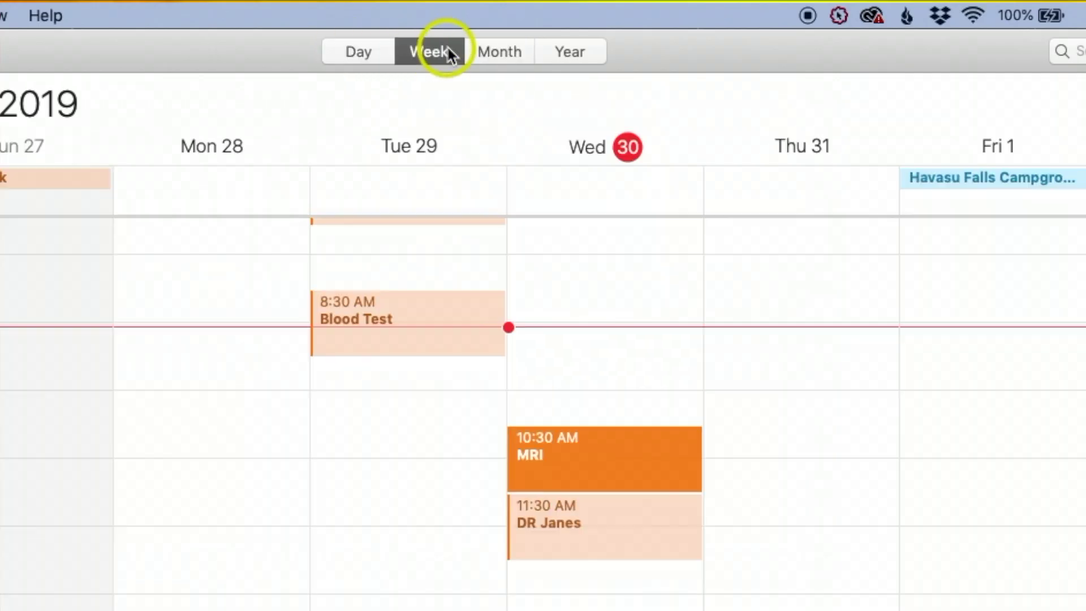
pyautogui.click(500, 55)
pyautogui.click(601, 50)
pyautogui.click(486, 57)
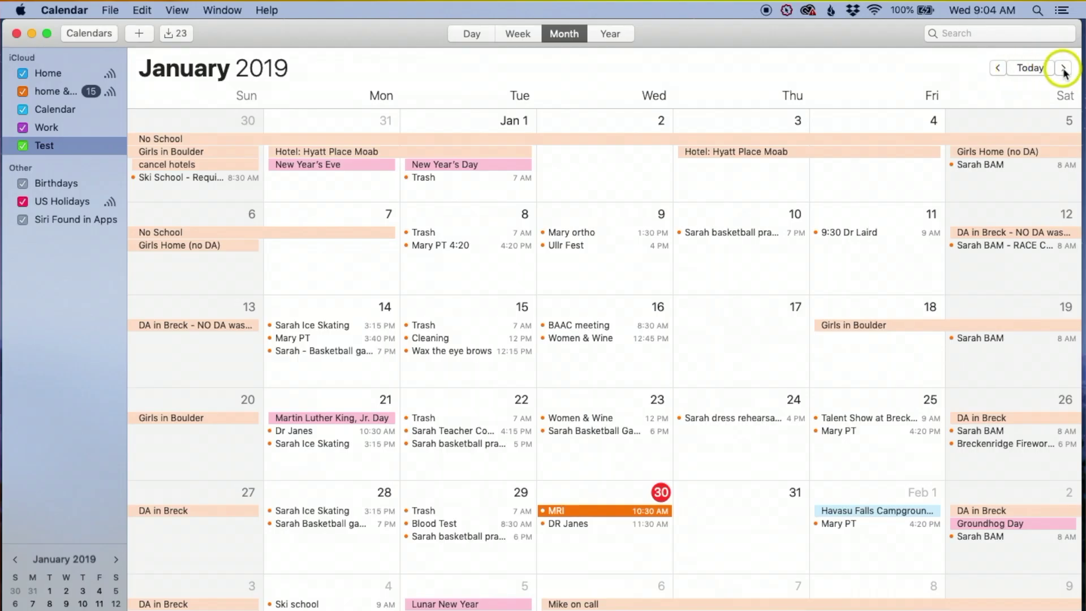
# Step: Page forward month by month from January to June 2019
pyautogui.click(1063, 68)
pyautogui.click(1063, 68)
pyautogui.click(1063, 68)
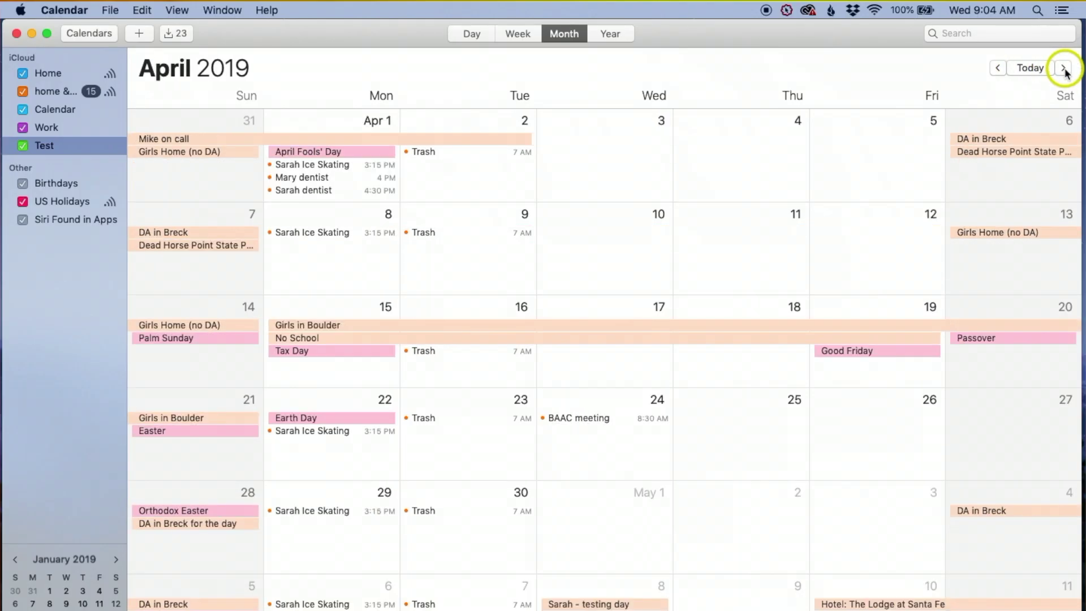
pyautogui.click(1064, 68)
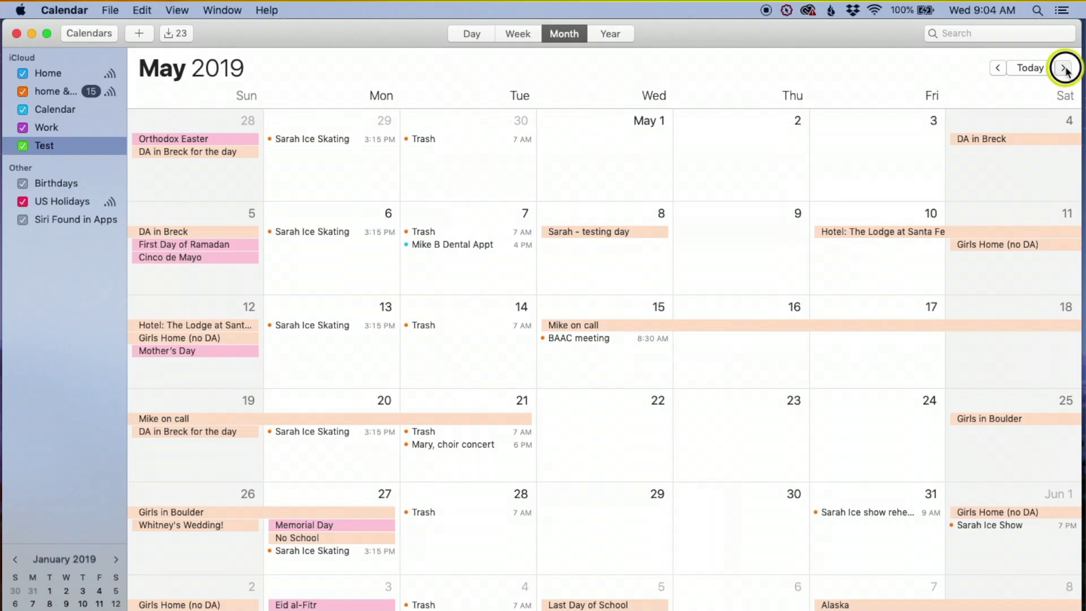
pyautogui.click(1063, 68)
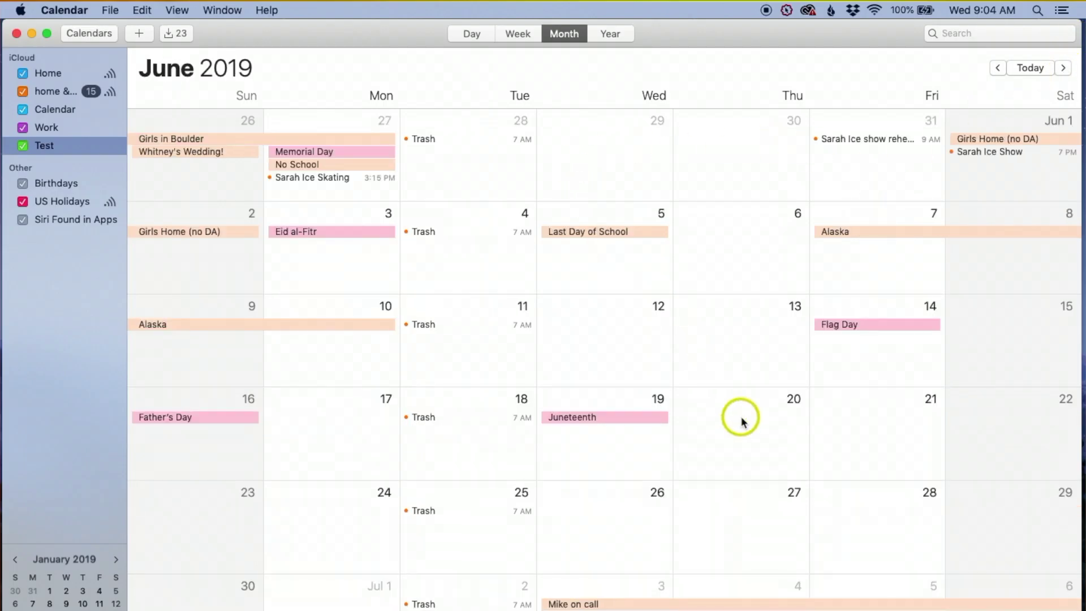
# Step: Create a June 21 event in the Test calendar from the 'Photo session' suggestion, 11 AM–12 PM
pyautogui.doubleClick(869, 408)
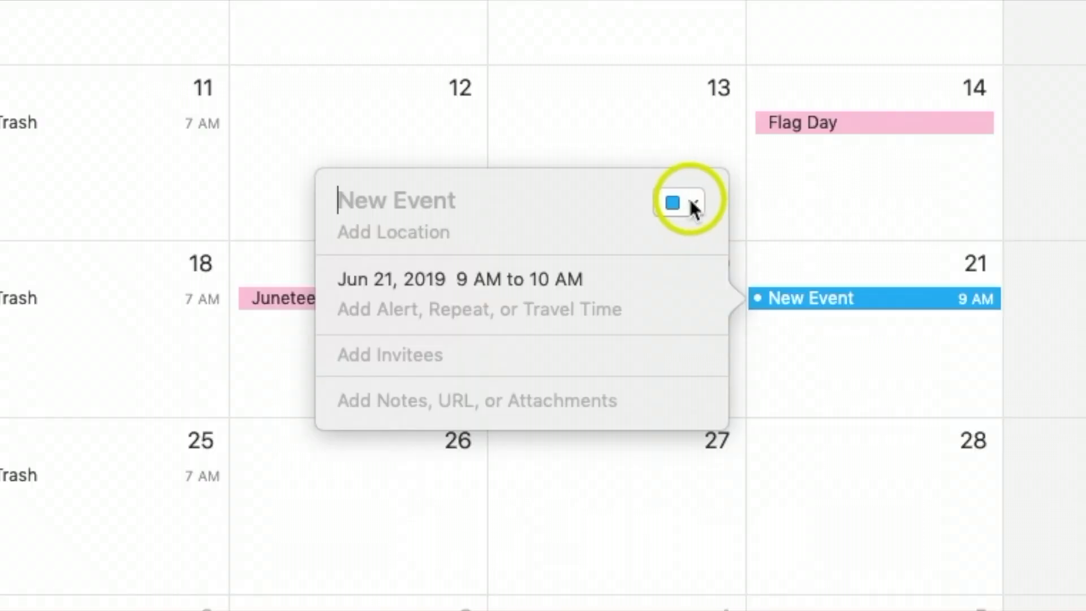
pyautogui.click(779, 367)
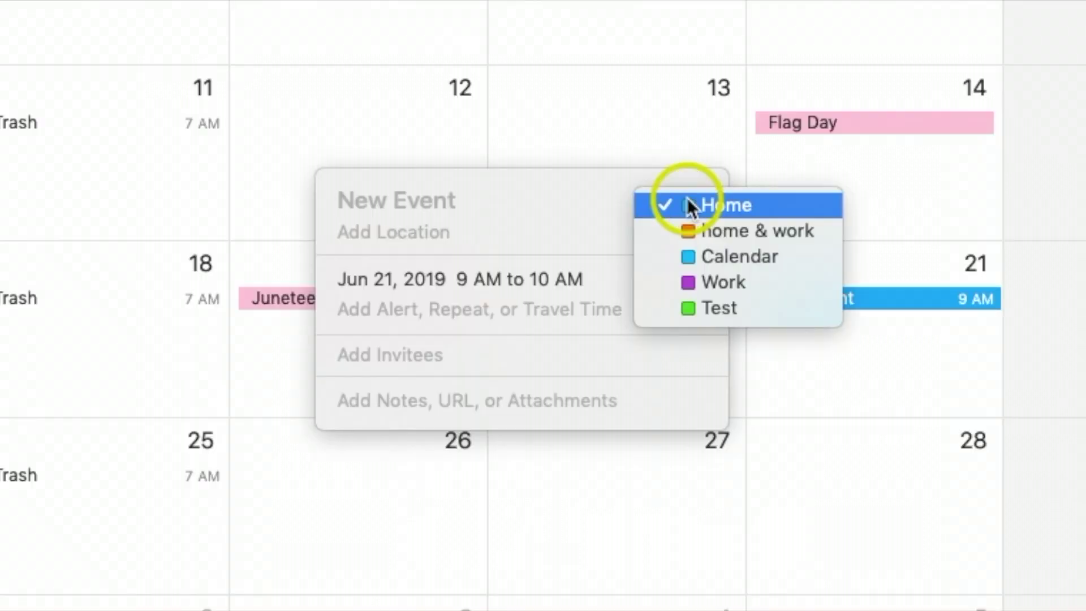
pyautogui.click(717, 308)
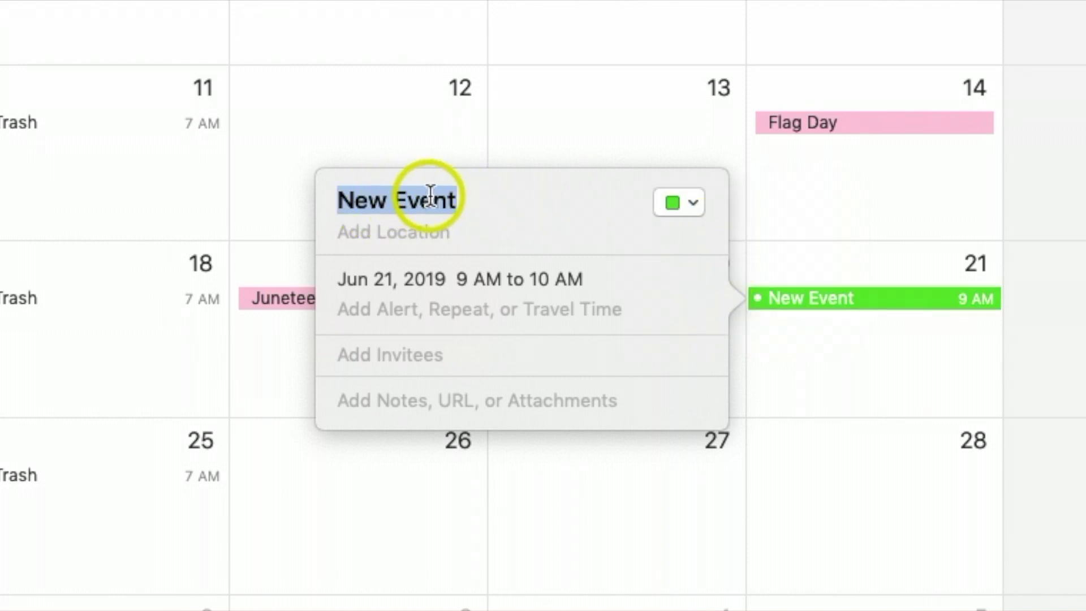
pyautogui.write('Photo')
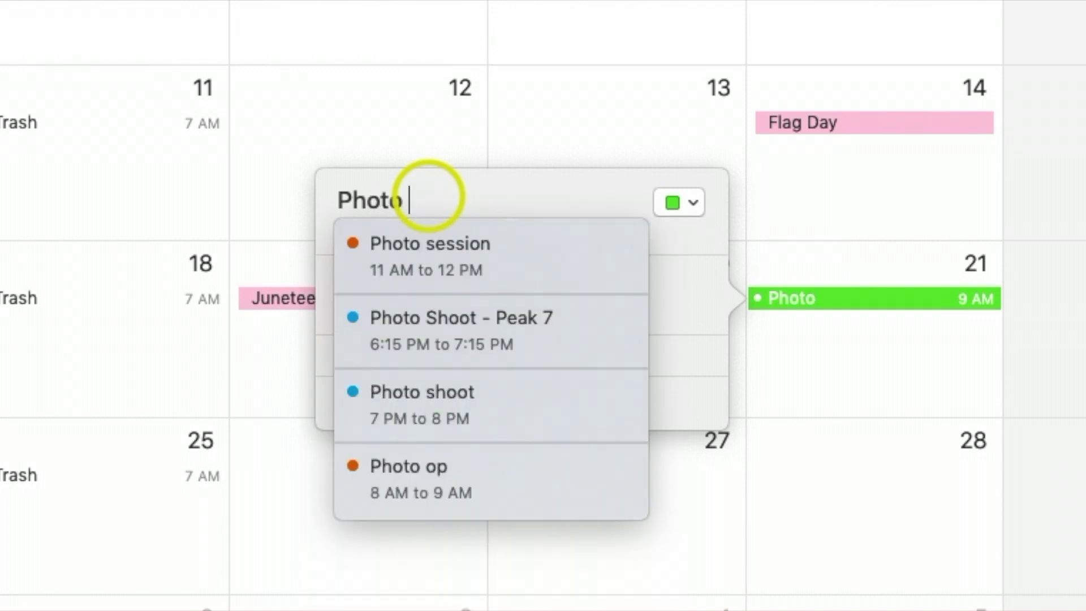
pyautogui.click(449, 247)
pyautogui.click(417, 232)
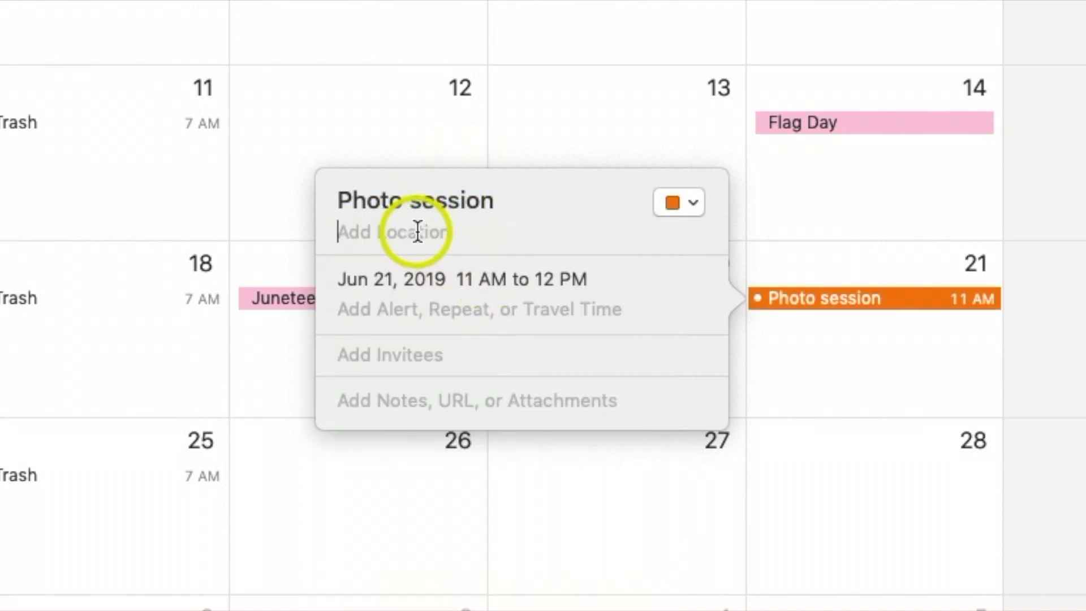
# Step: Set the Photo session's location to the Denver, CO, United States suggestion
pyautogui.write('Denver')
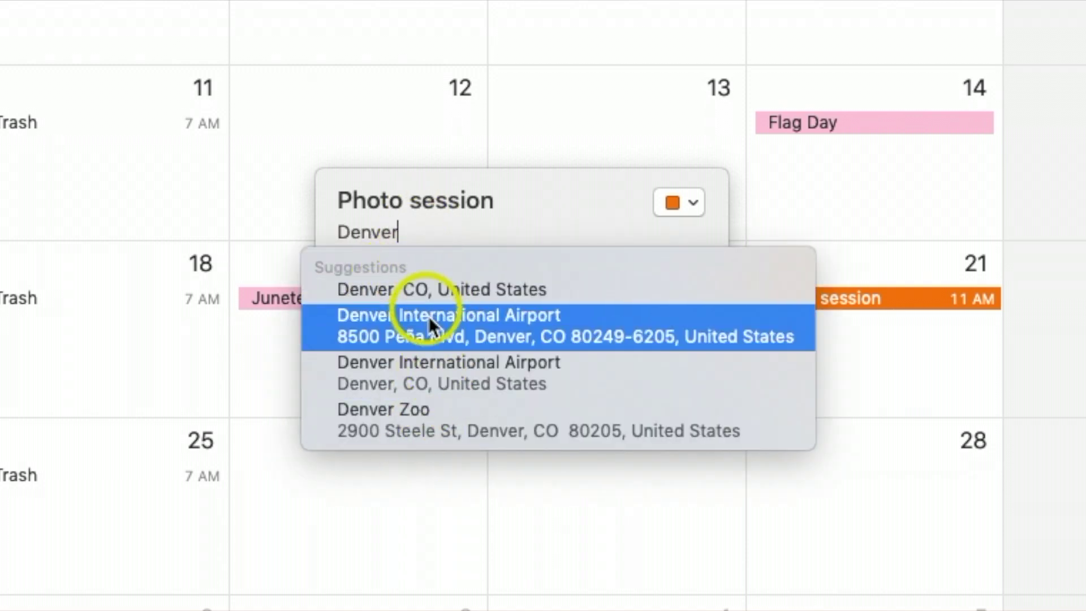
pyautogui.click(431, 290)
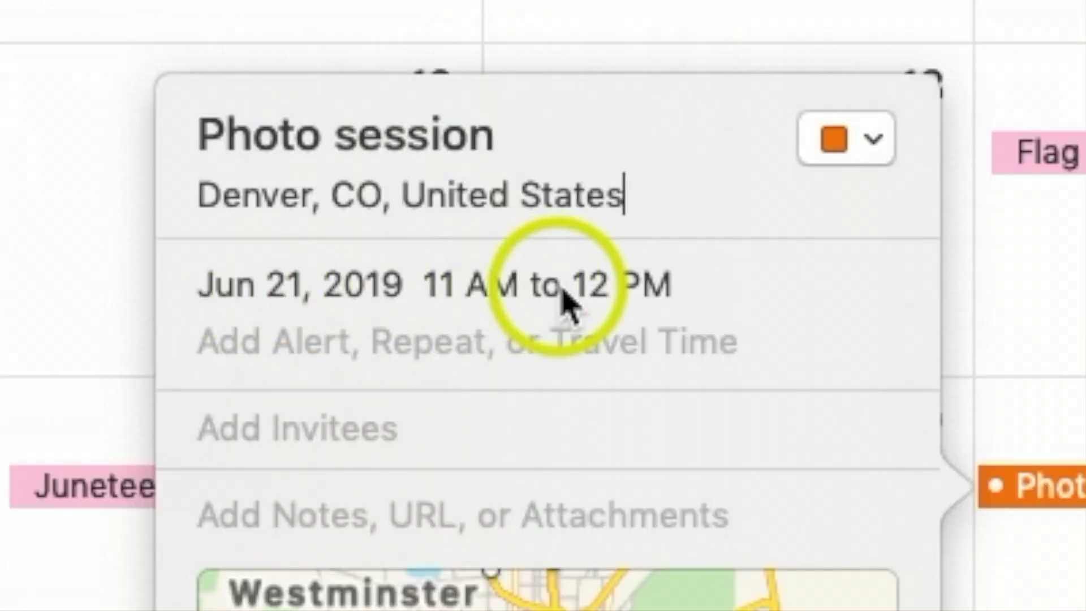
pyautogui.click(475, 296)
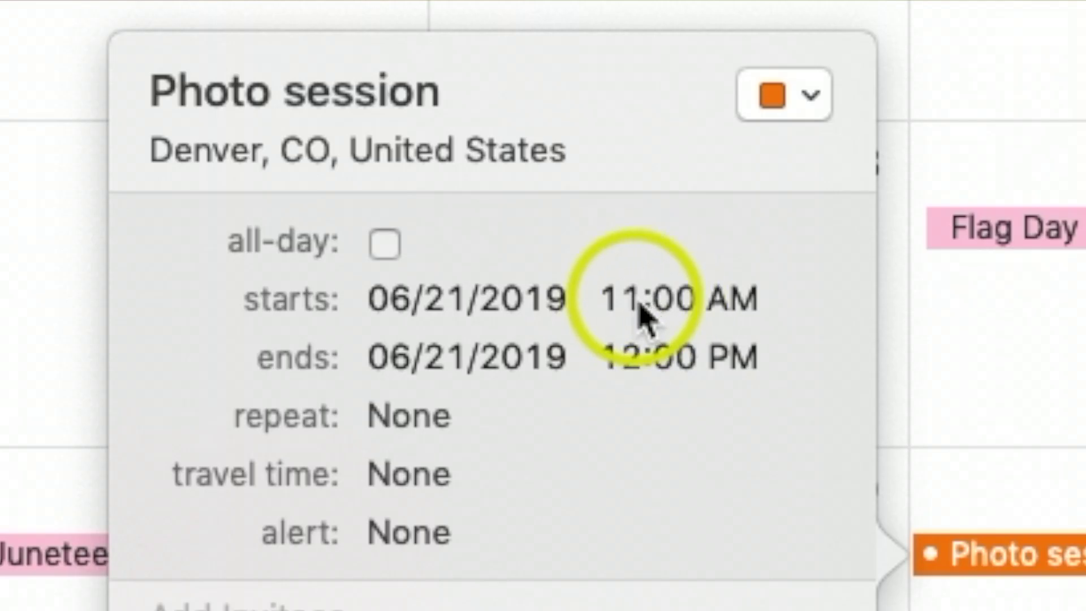
# Step: Change the June 21 Photo session to start at 9:00 AM and end at 12:00 PM
pyautogui.click(599, 169)
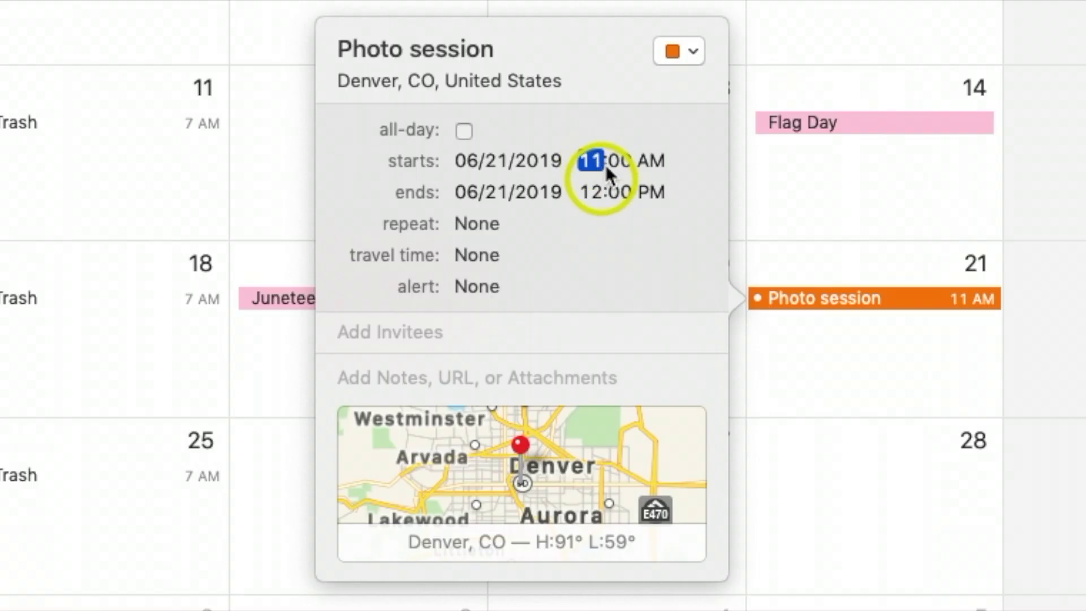
pyautogui.write('9:0')
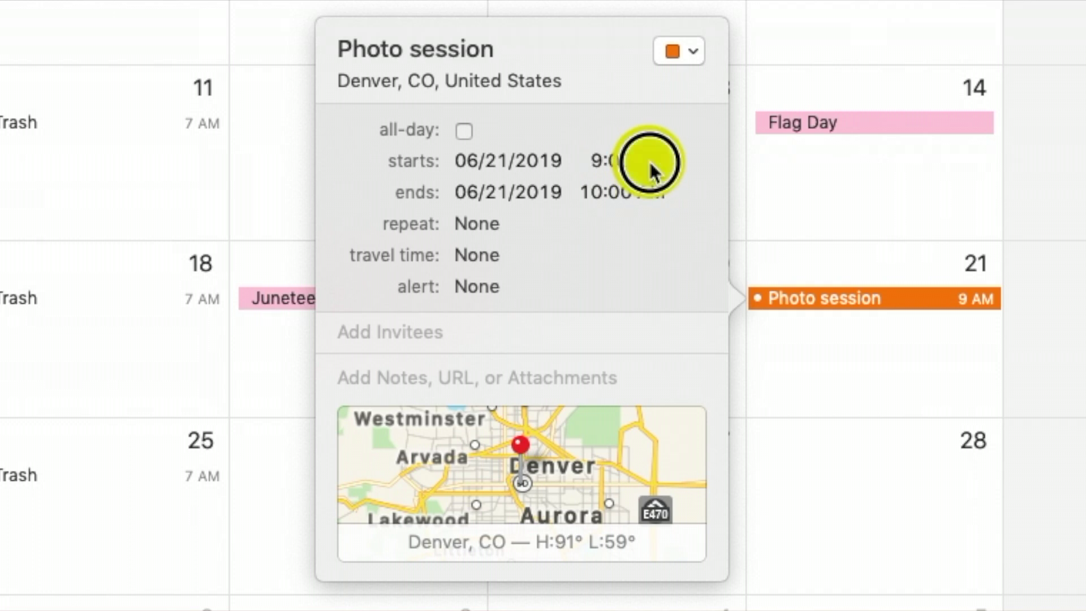
pyautogui.click(650, 163)
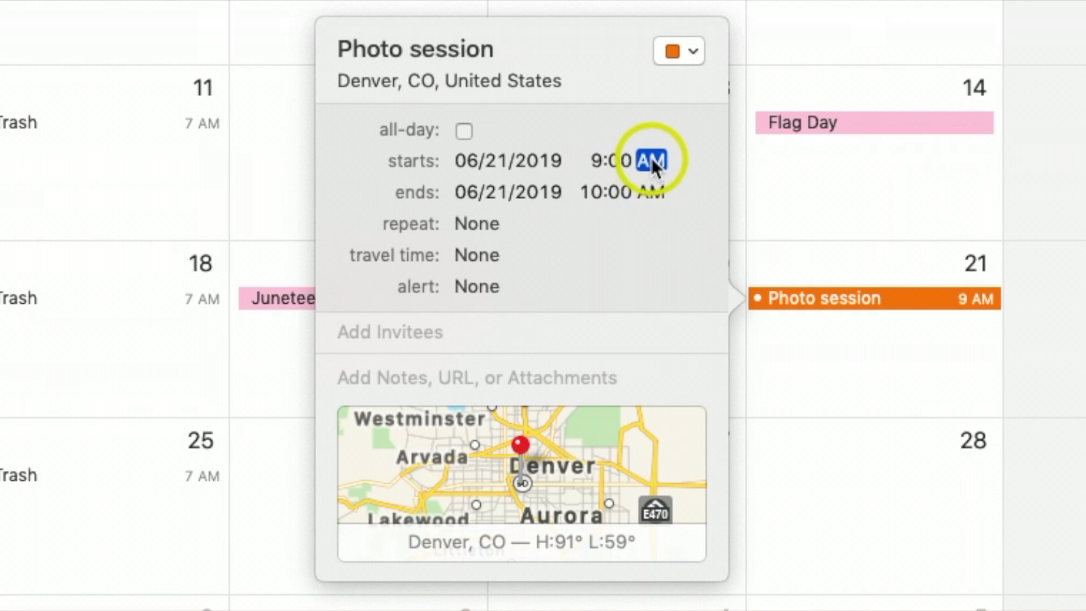
pyautogui.click(593, 191)
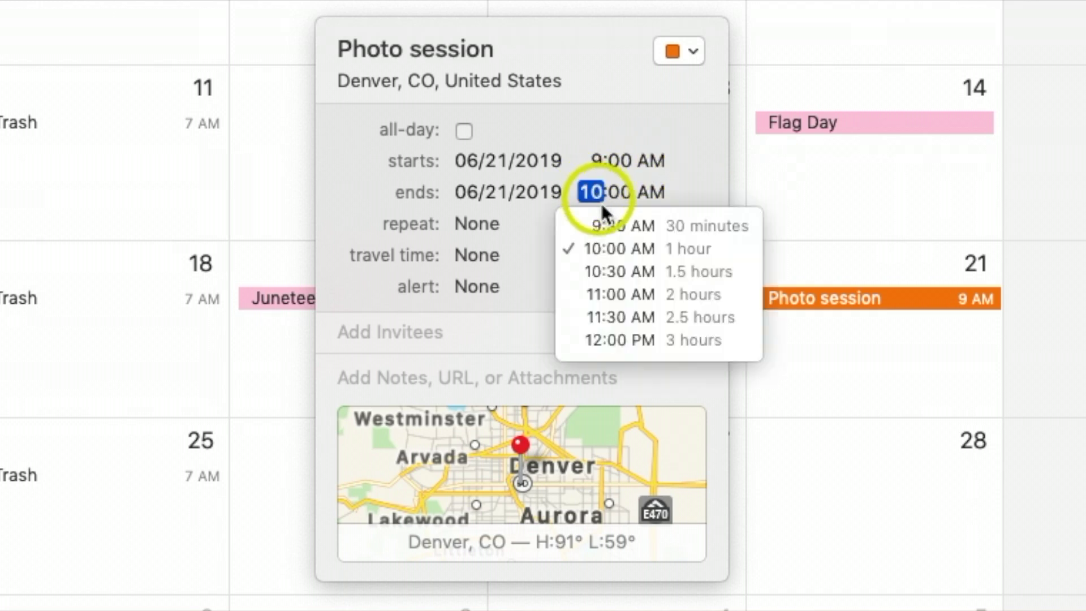
pyautogui.click(676, 340)
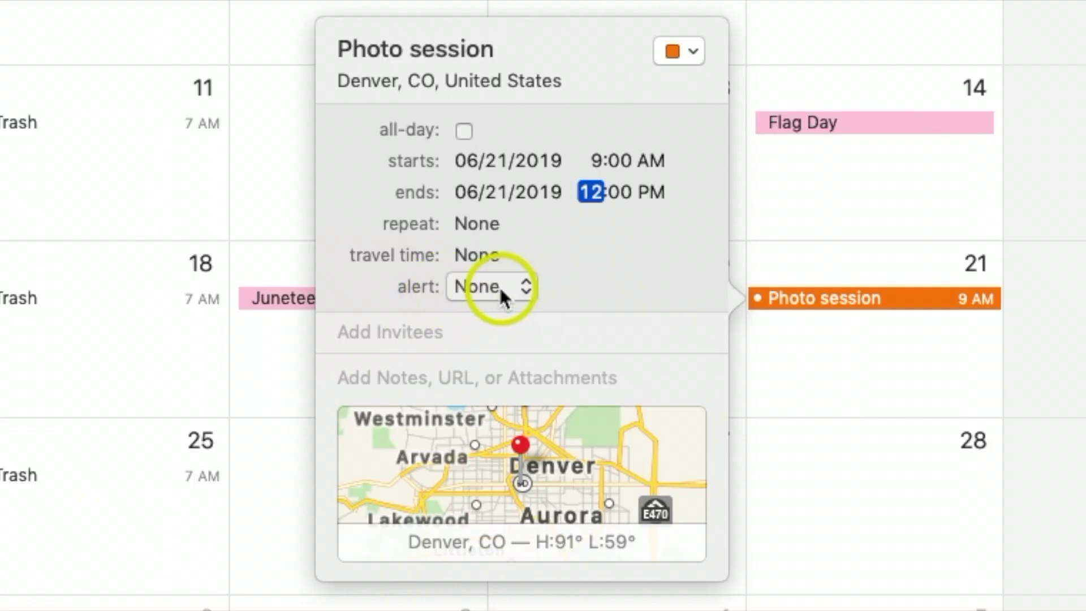
pyautogui.click(512, 501)
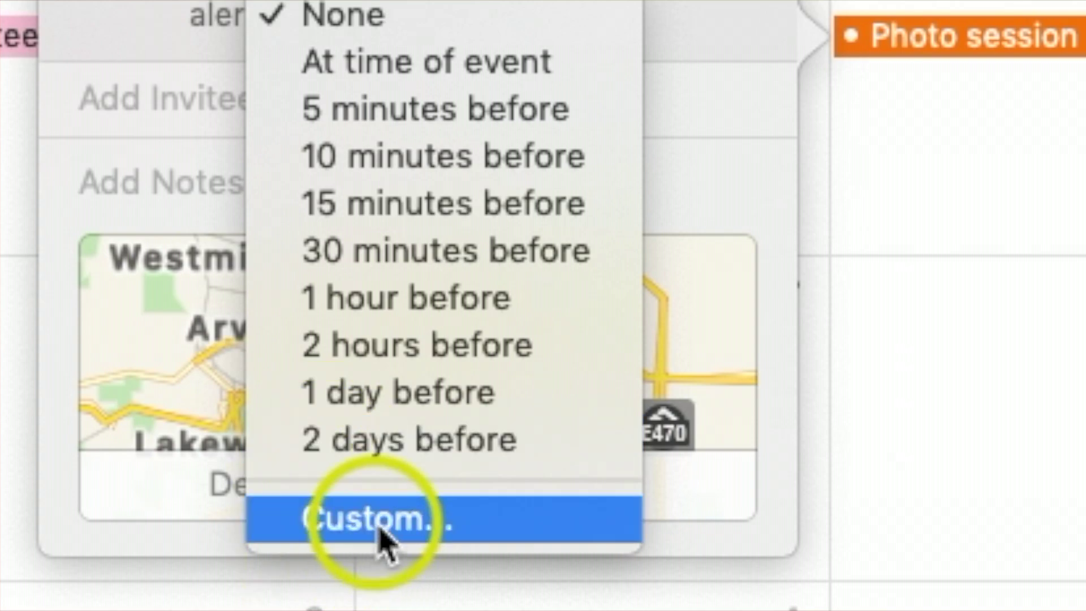
# Step: Add a custom Photo session alert of 1 day before, as a message with sound
pyautogui.click(498, 561)
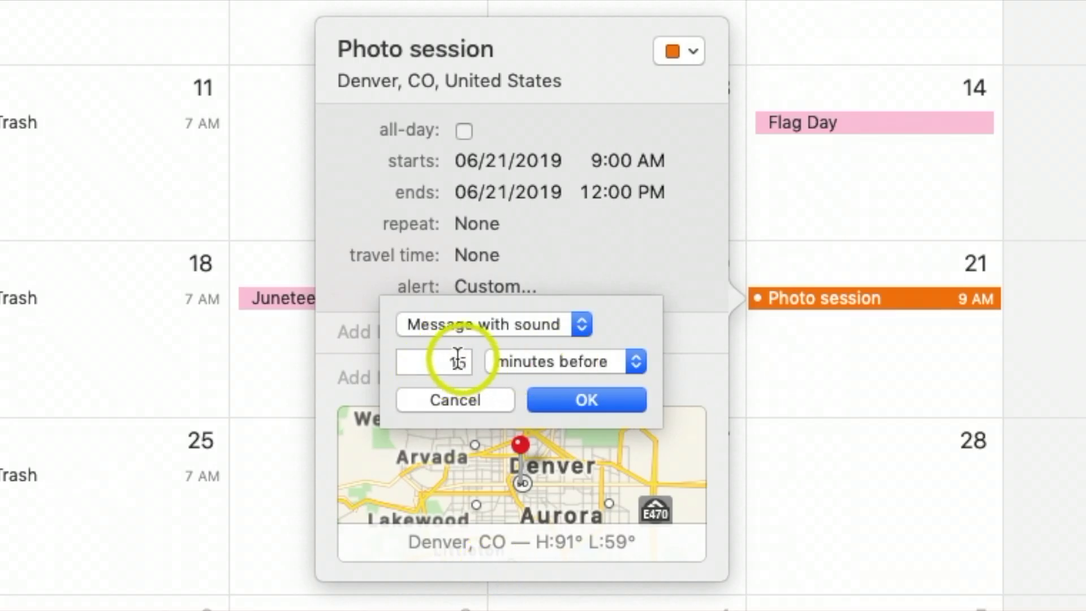
pyautogui.moveTo(447, 358); pyautogui.dragTo(482, 358)
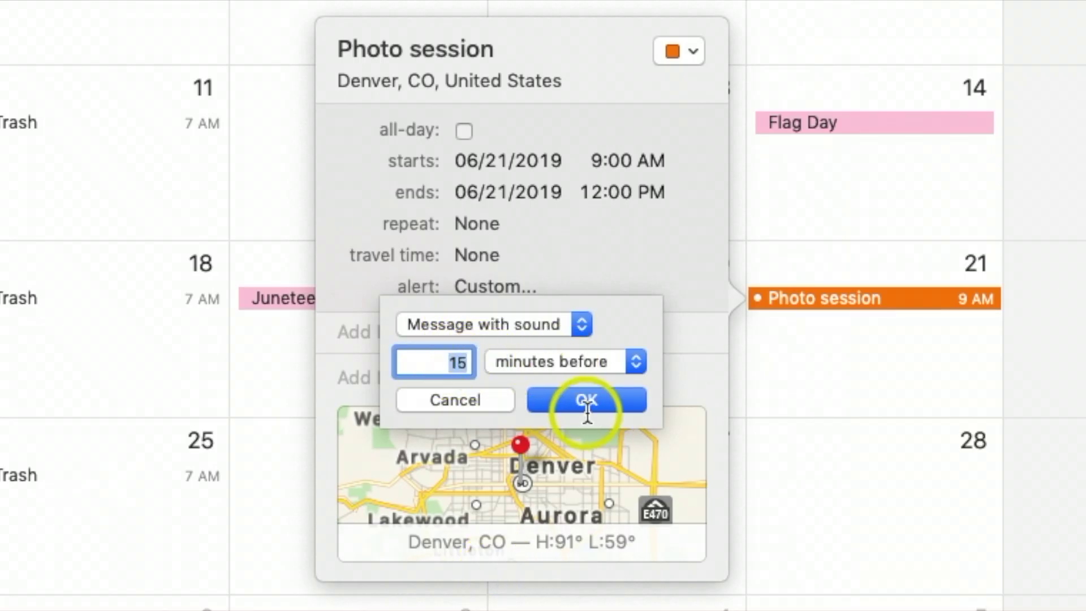
pyautogui.write('1')
pyautogui.click(624, 361)
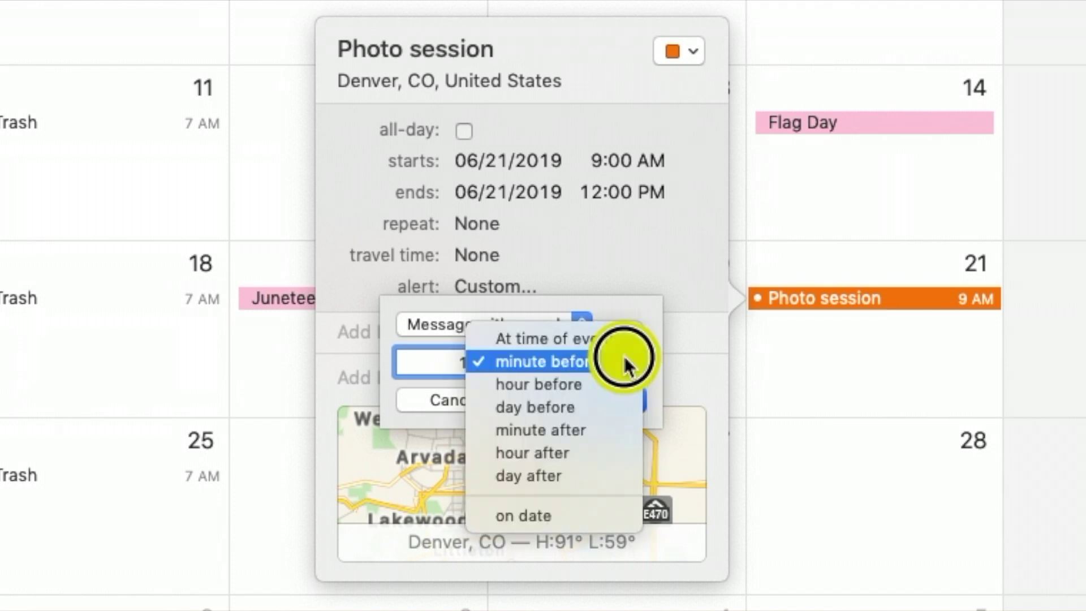
pyautogui.click(547, 406)
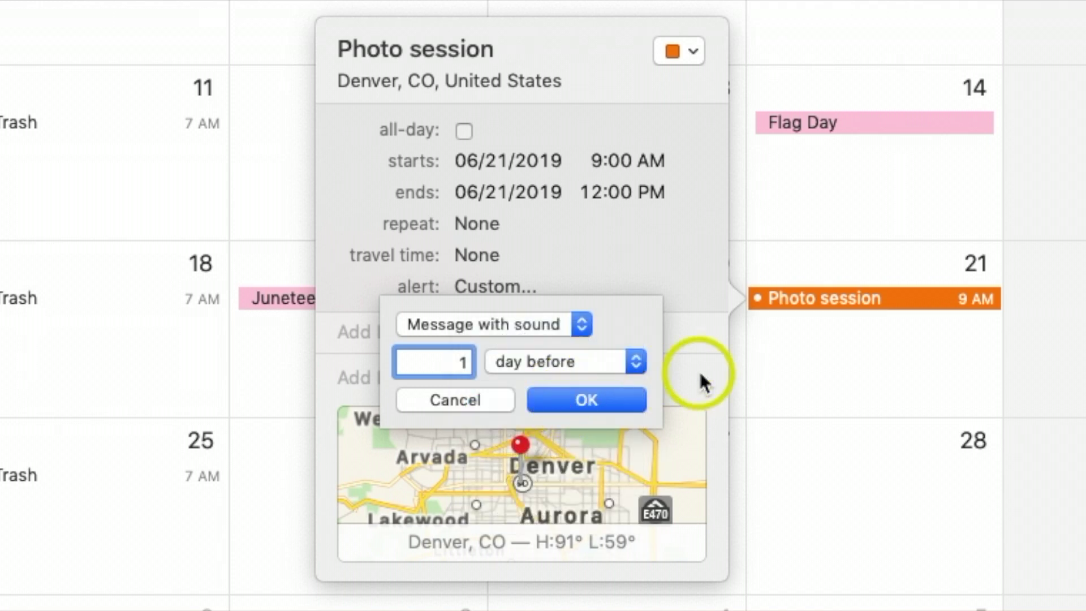
pyautogui.click(583, 399)
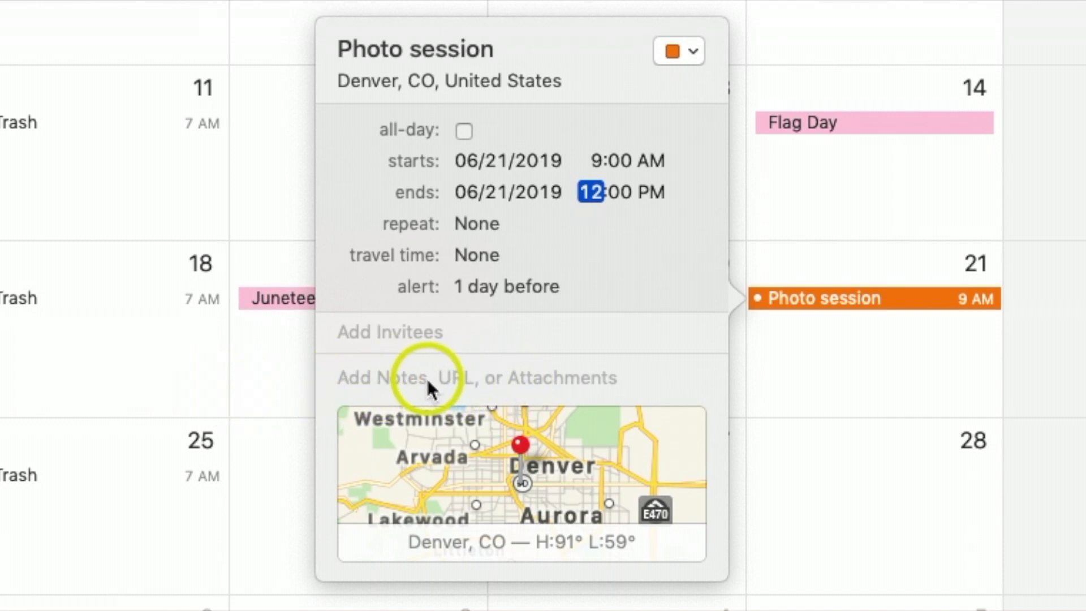
# Step: Drag the Photo session from June 21 onto Thursday June 27, keeping its 9 AM start
pyautogui.click(844, 350)
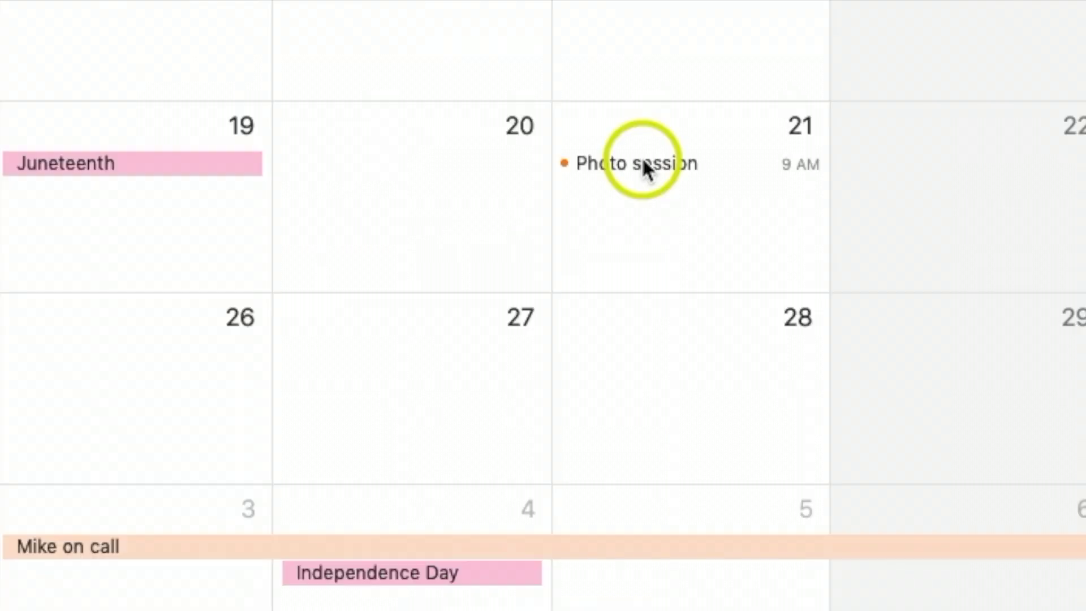
pyautogui.click(842, 419)
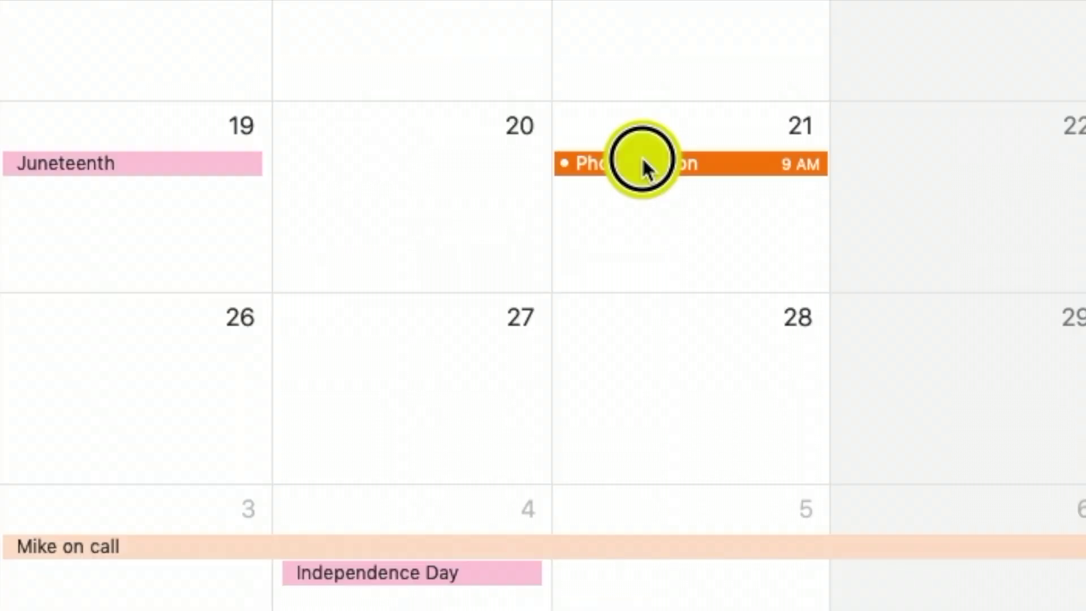
pyautogui.moveTo(618, 163); pyautogui.dragTo(424, 354)
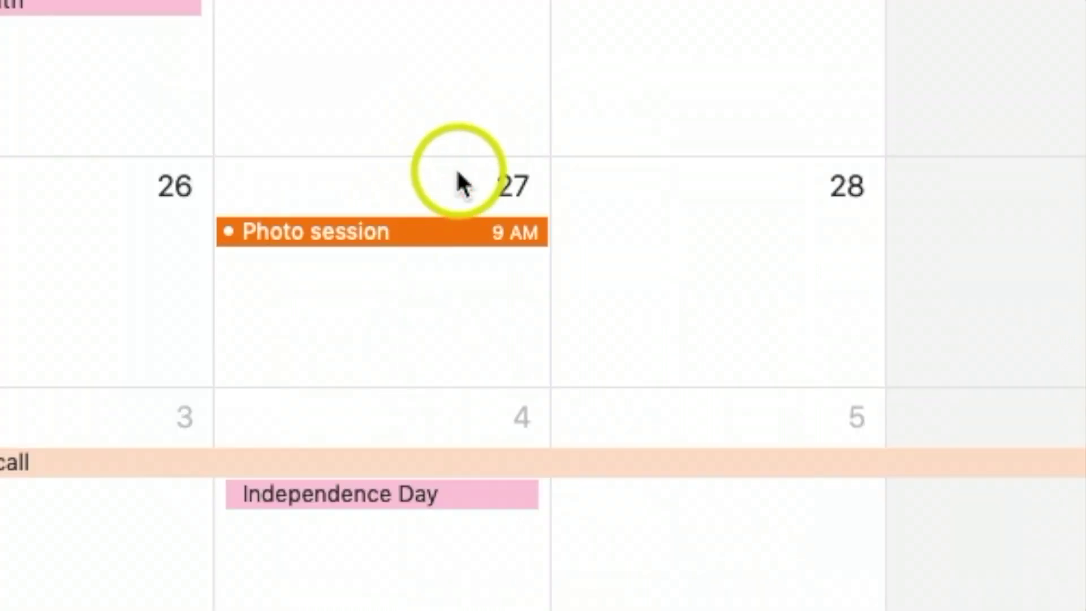
# Step: Delete the June 27 Photo session event from its context menu
pyautogui.rightClick(383, 231)
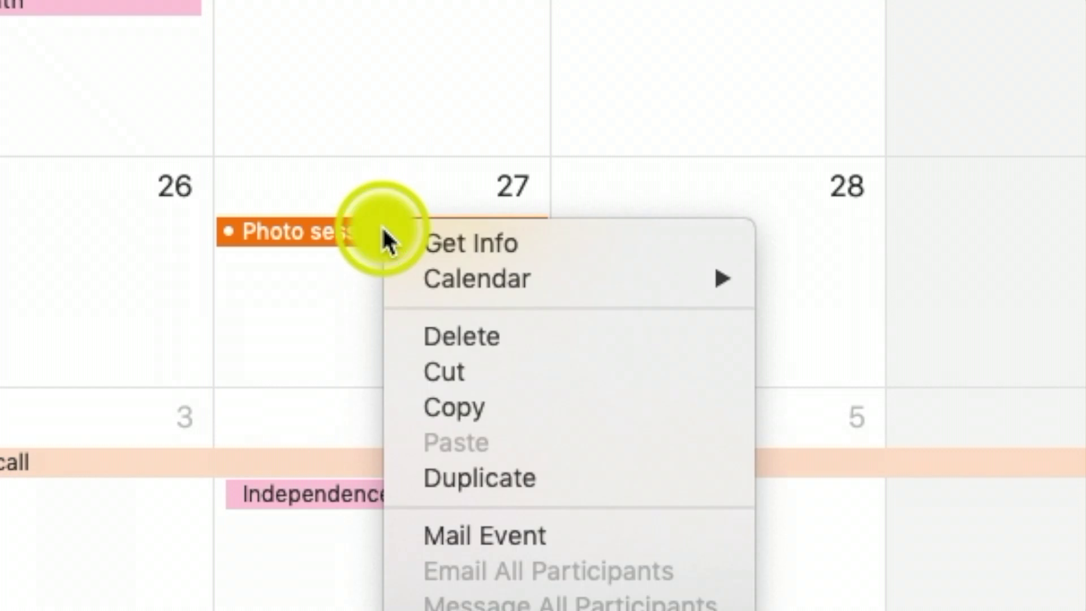
pyautogui.click(493, 339)
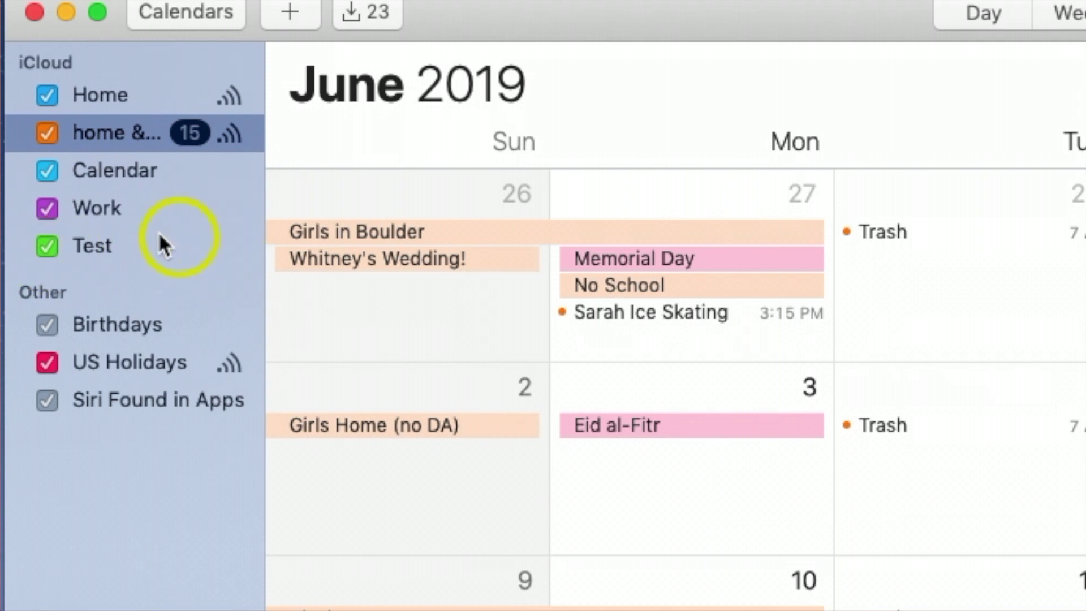
# Step: Delete the Test calendar from the sidebar and confirm the removal
pyautogui.click(91, 253)
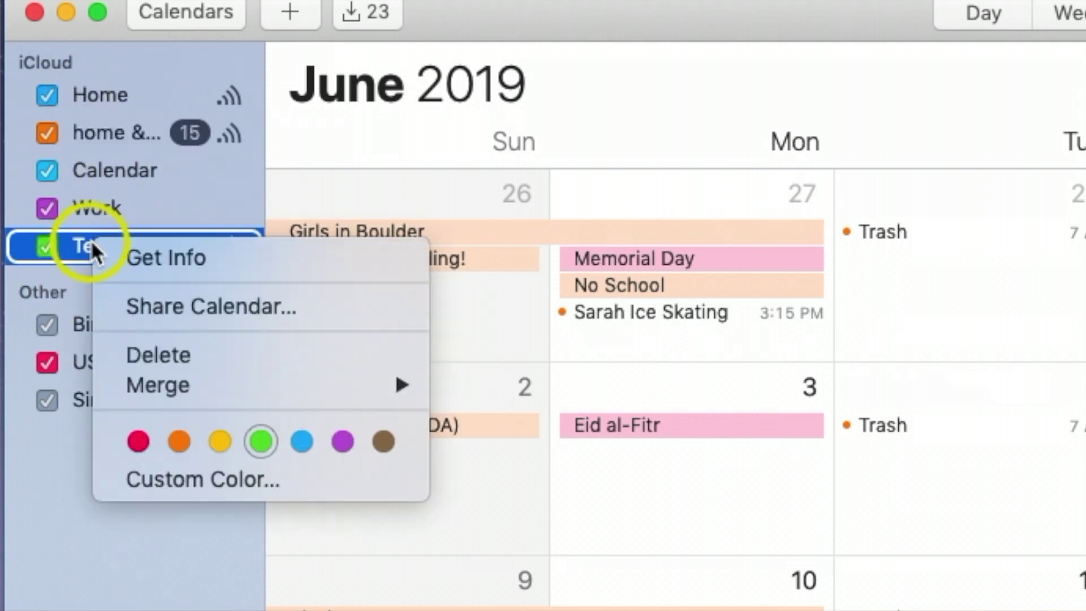
pyautogui.click(201, 351)
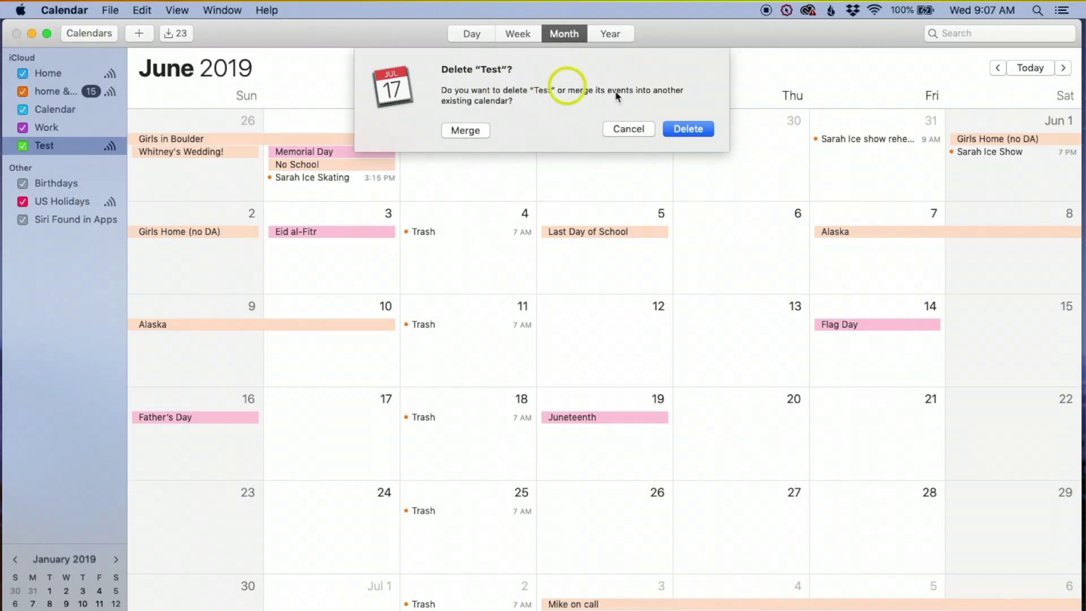
pyautogui.click(693, 128)
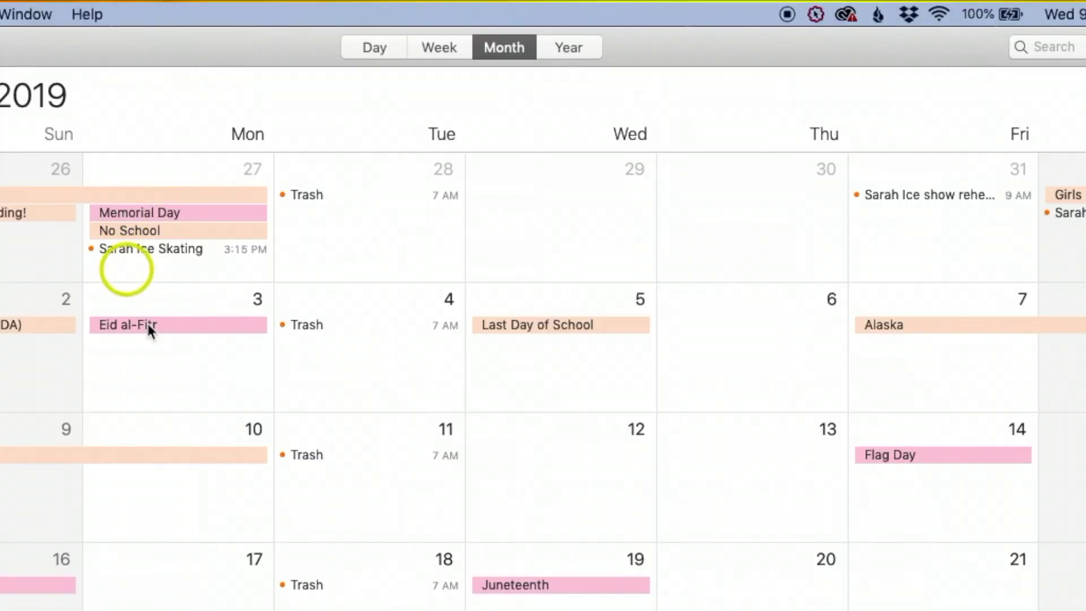